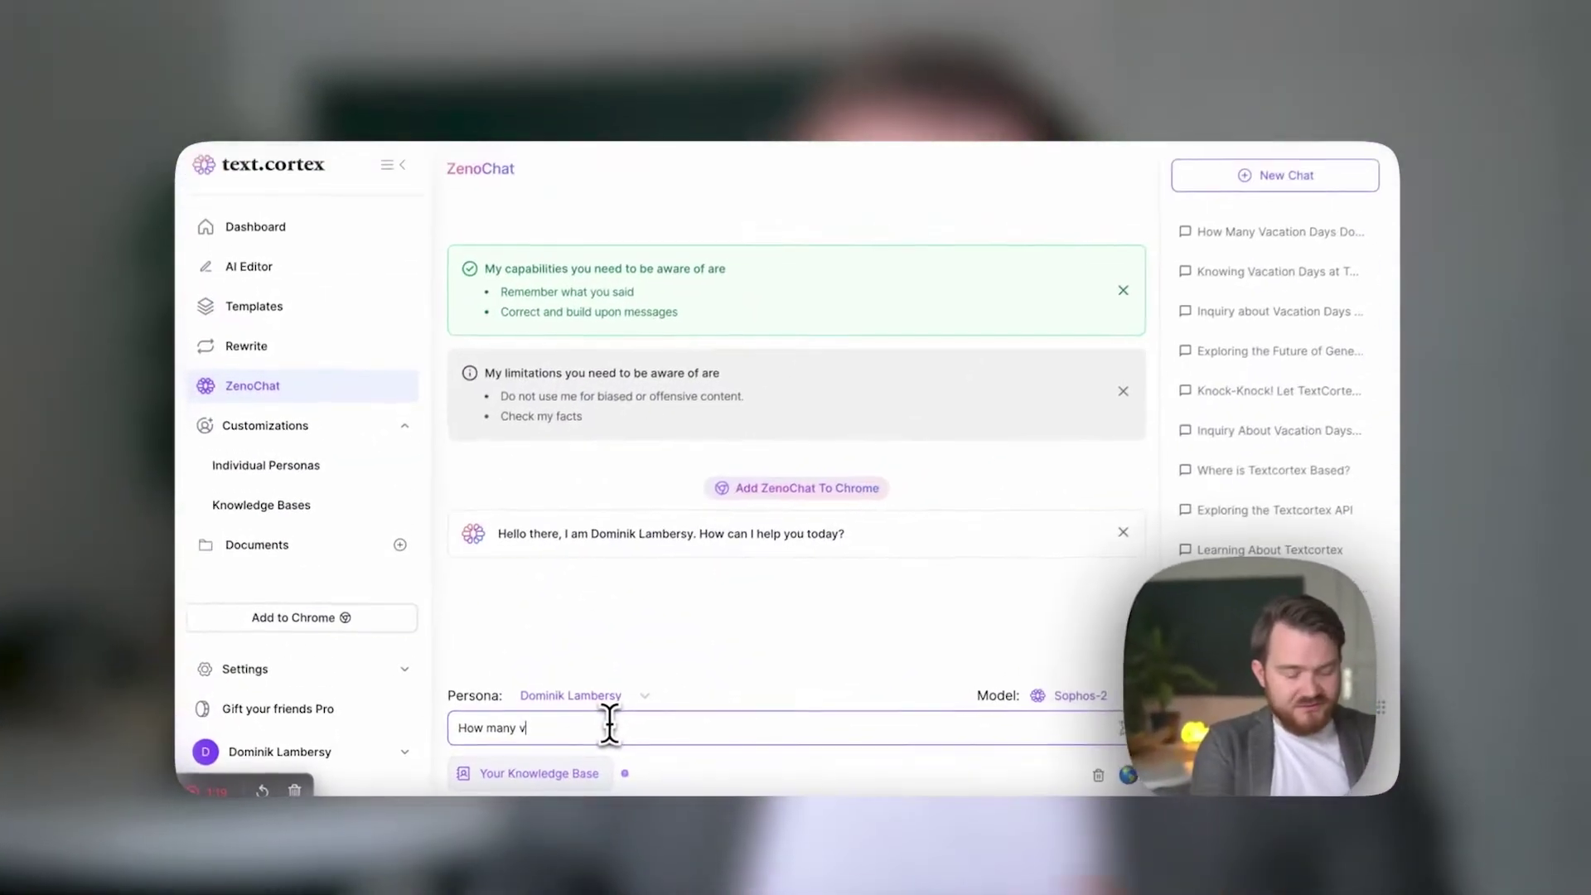
Send the question 'How many vacation days of textcortex employee get?' to ZenoChat.
{"action": "type", "text": "acation days of textcortex em"}
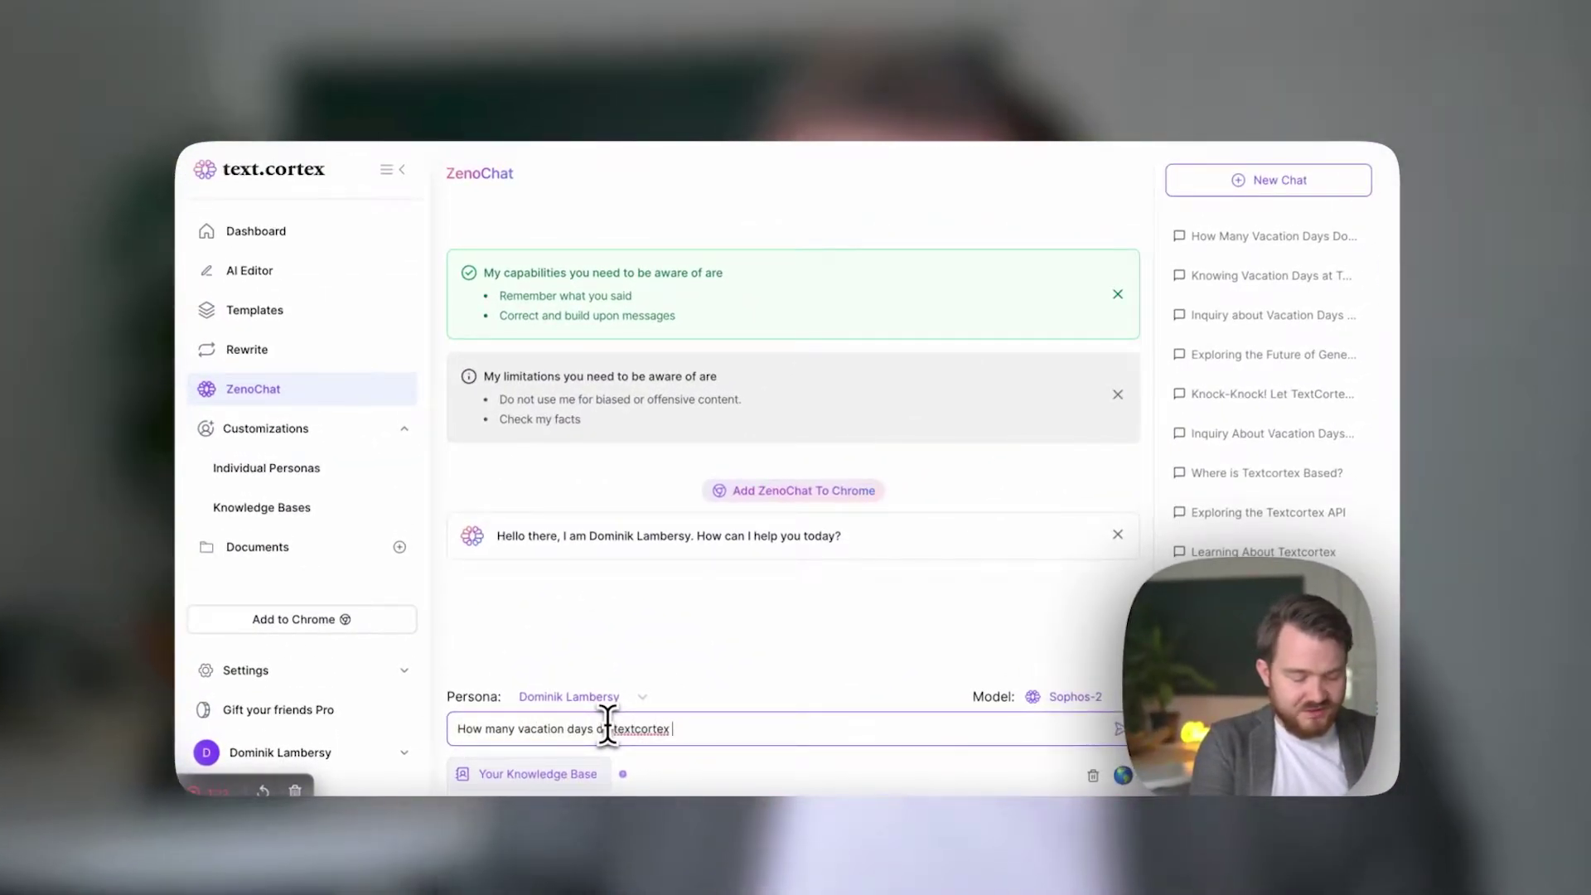
{"action": "type", "text": "ployee get?"}
{"action": "key", "text": "Return"}
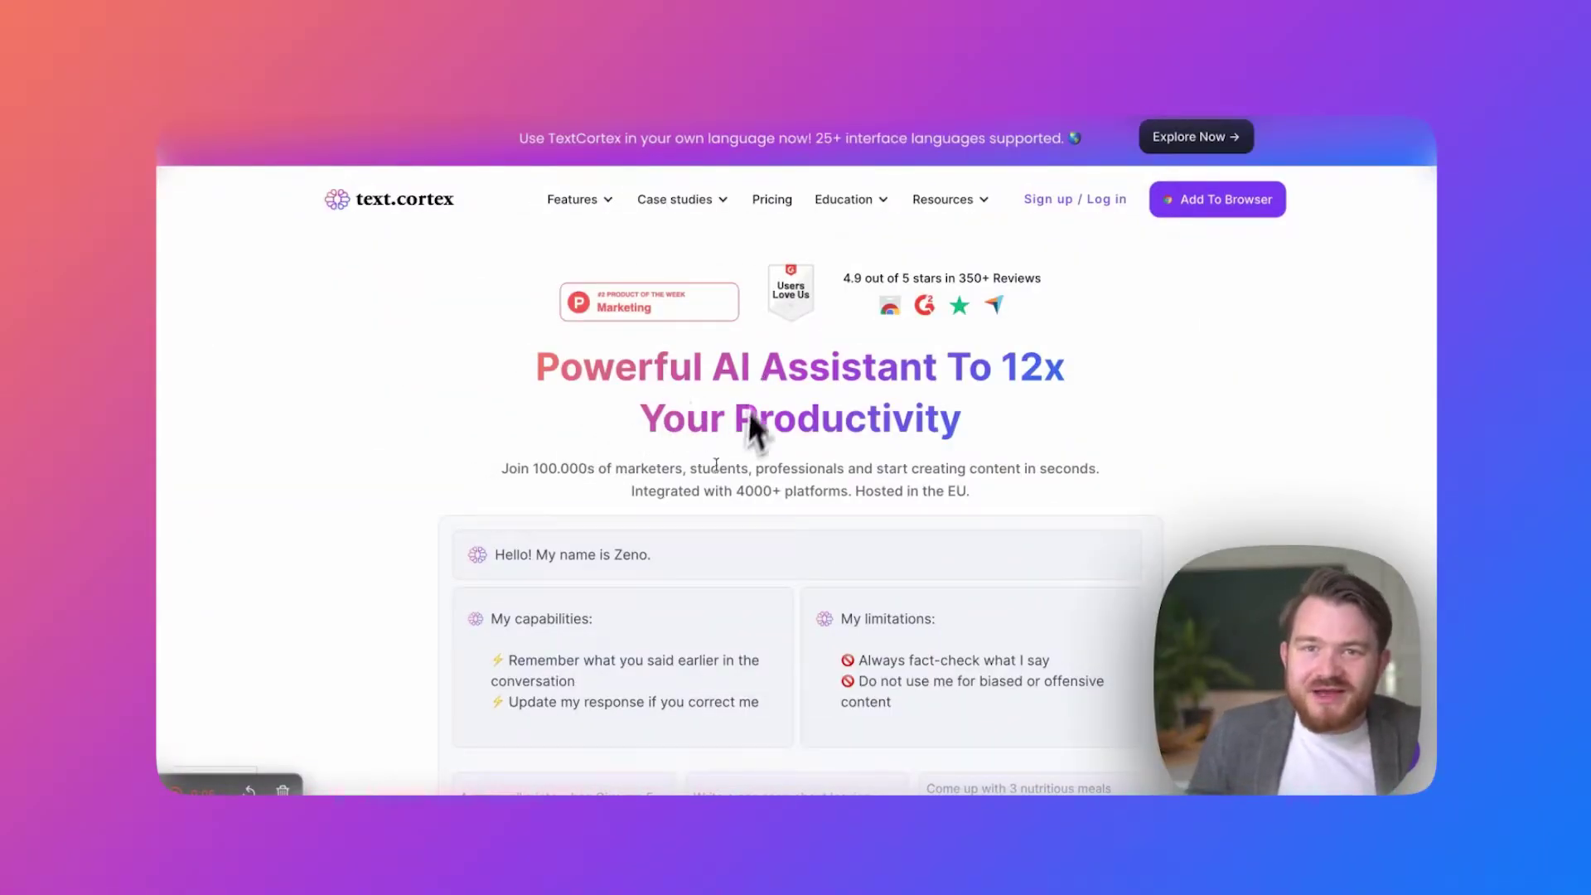
Go from the TextCortex homepage to the Sign up / Log in page.
{"action": "left_click", "coordinate": [1064, 200]}
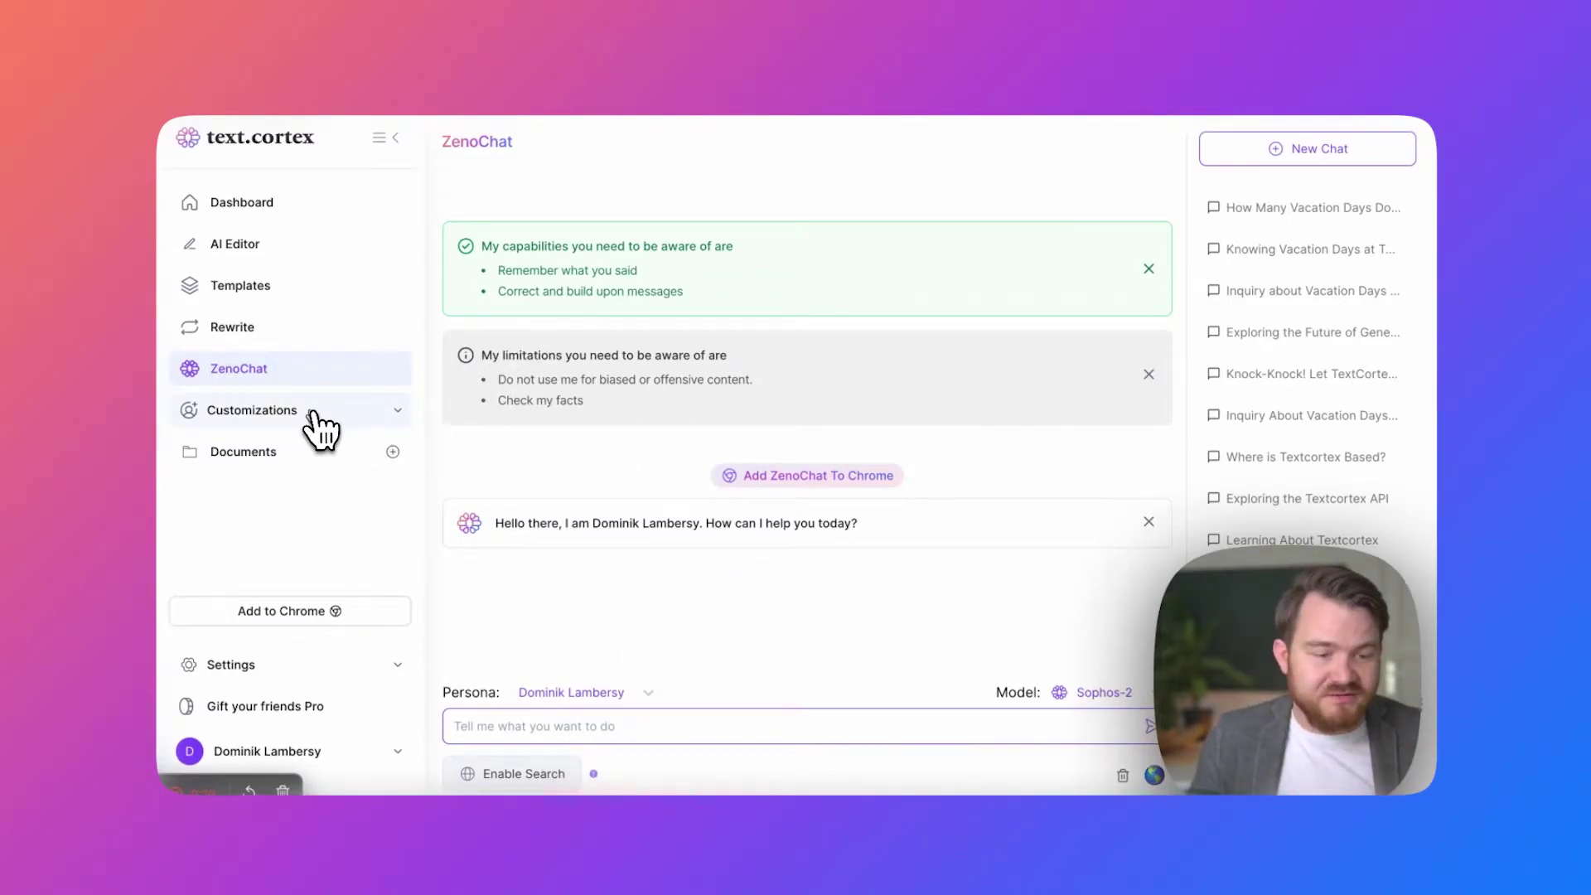
View the three processed files under Customizations > Knowledge Bases, then the Upload Files form.
{"action": "left_click", "coordinate": [313, 412]}
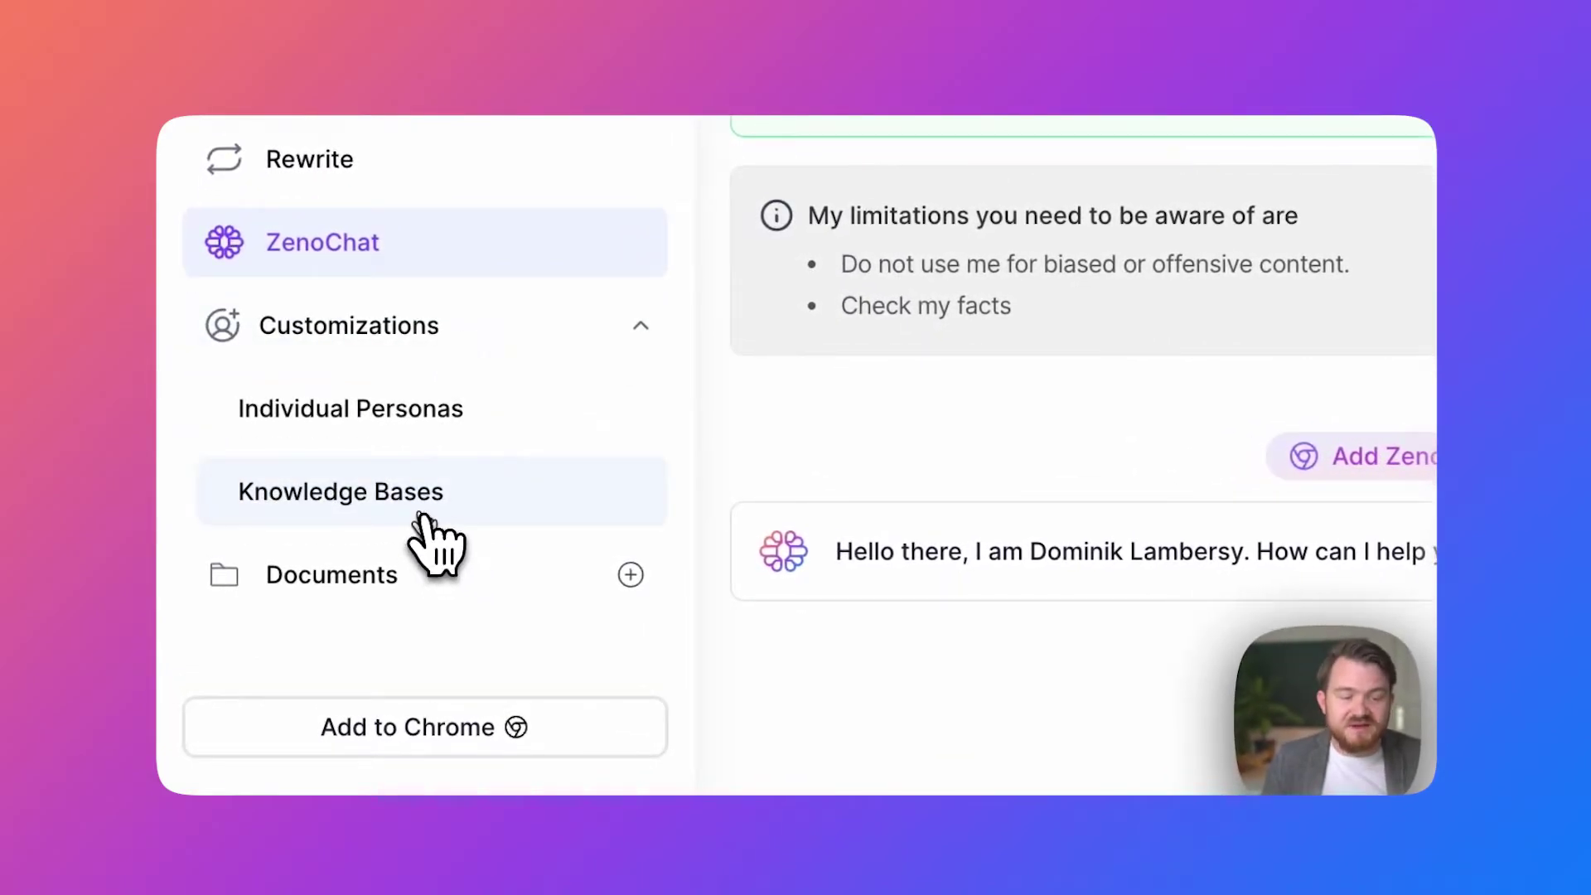
{"action": "left_click", "coordinate": [423, 514]}
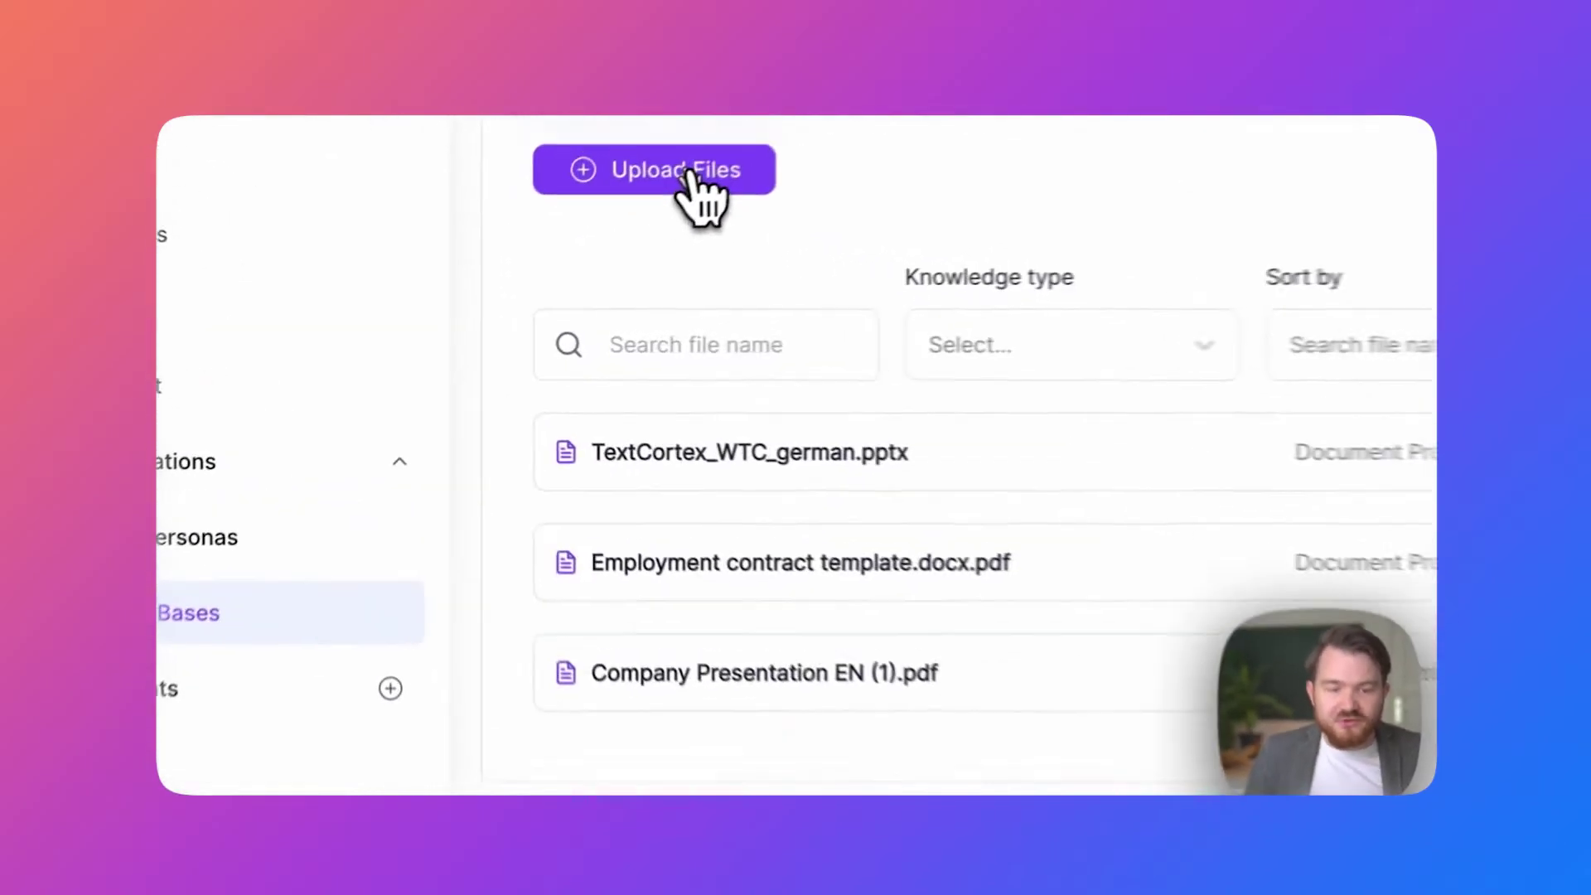
{"action": "left_click", "coordinate": [688, 174]}
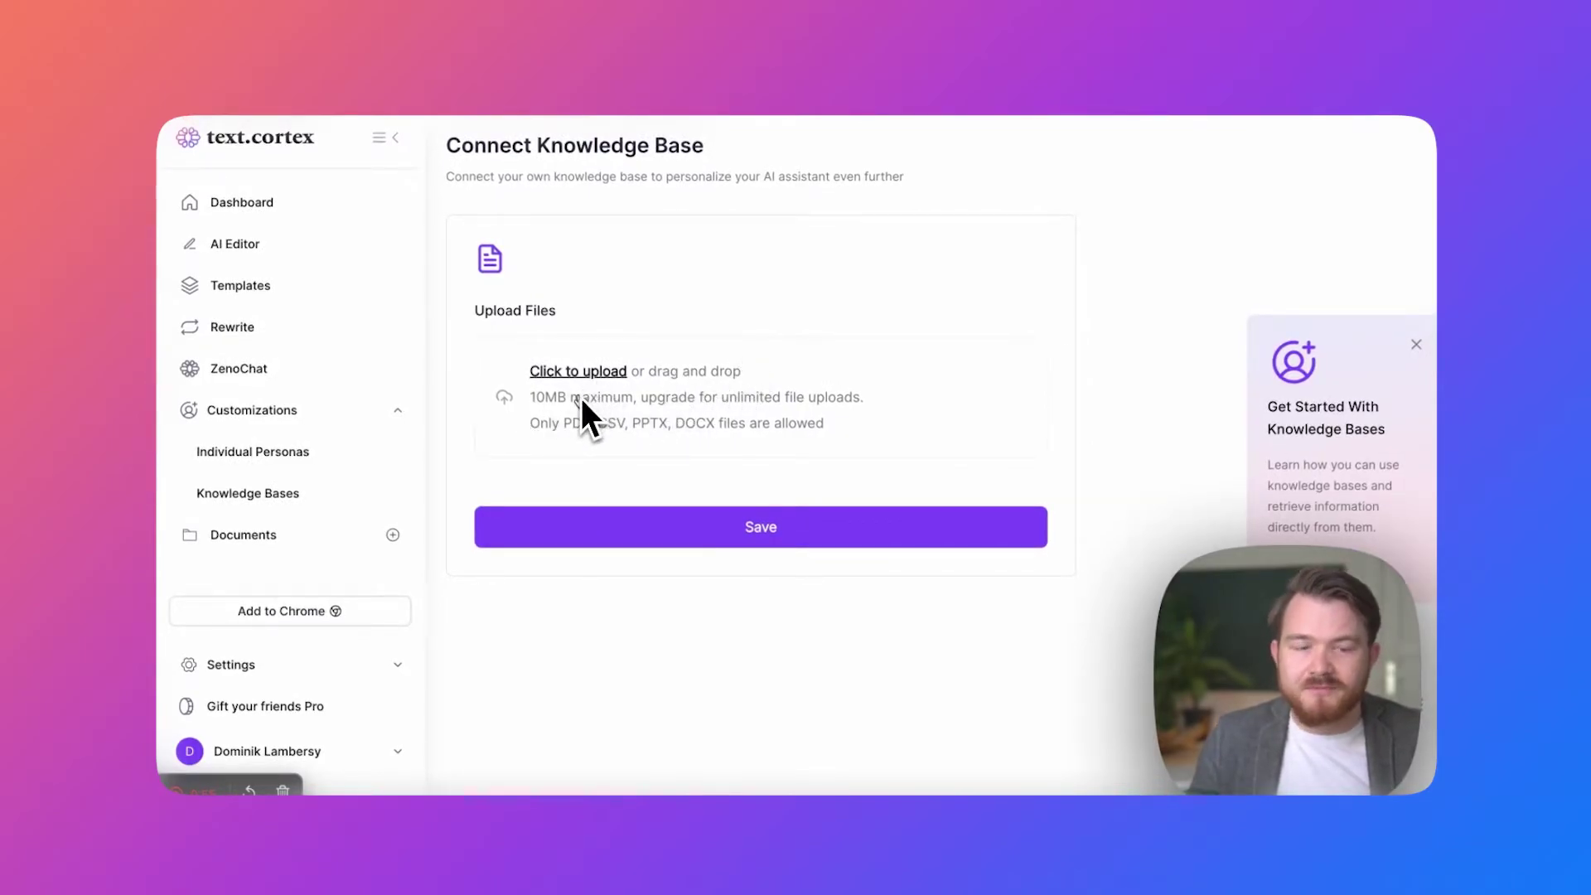
Back in ZenoChat, set the answer source to Your Knowledge Base.
{"action": "left_click", "coordinate": [292, 370]}
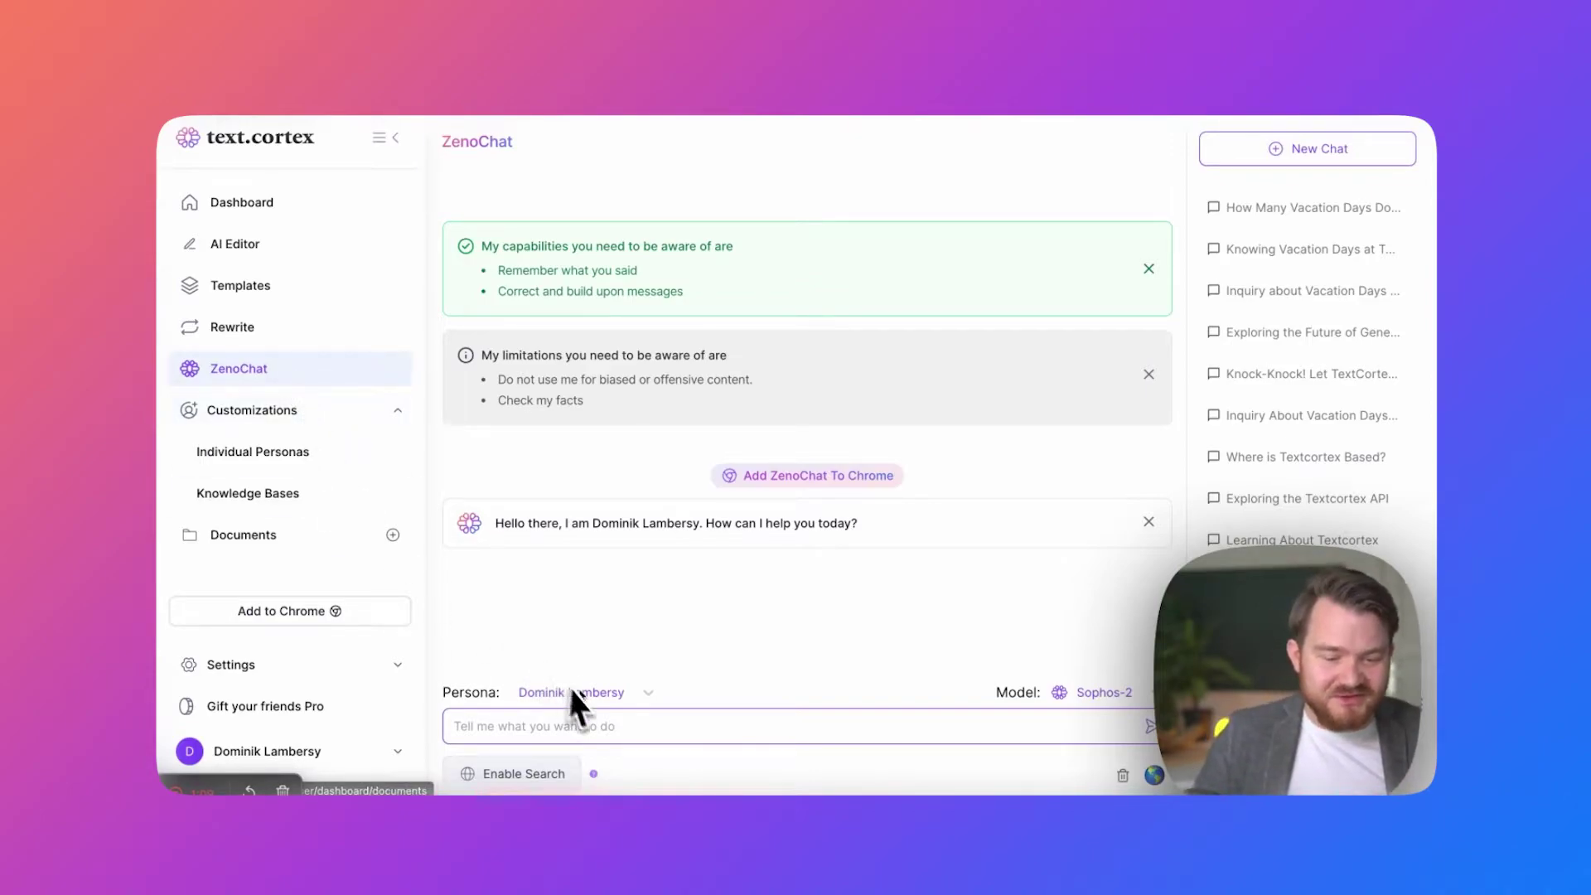
{"action": "left_click", "coordinate": [547, 773]}
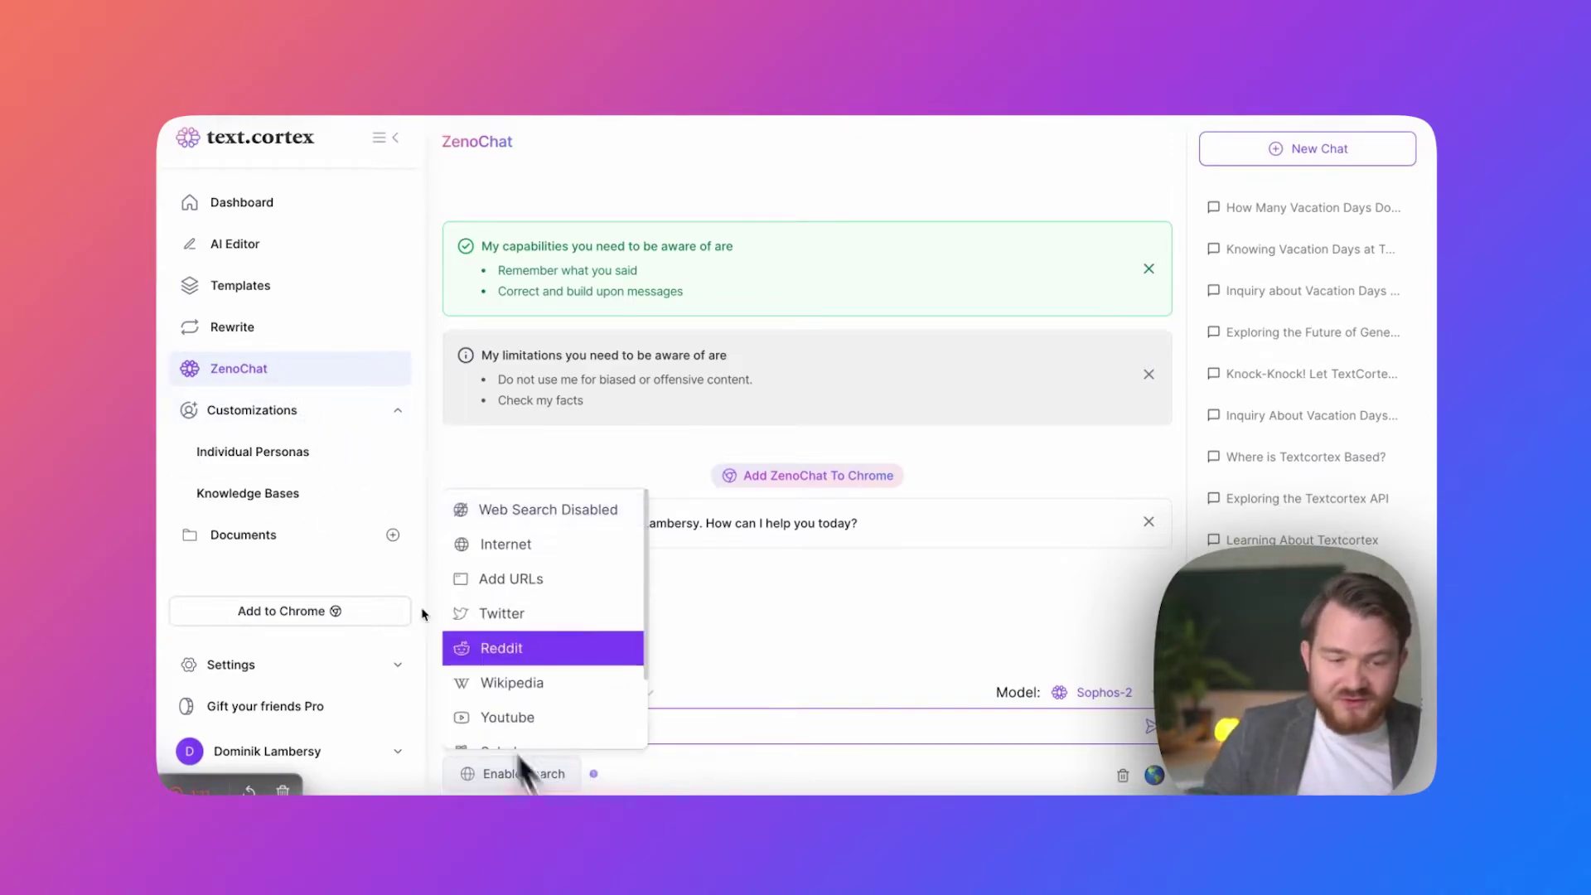
{"action": "left_click", "coordinate": [530, 727]}
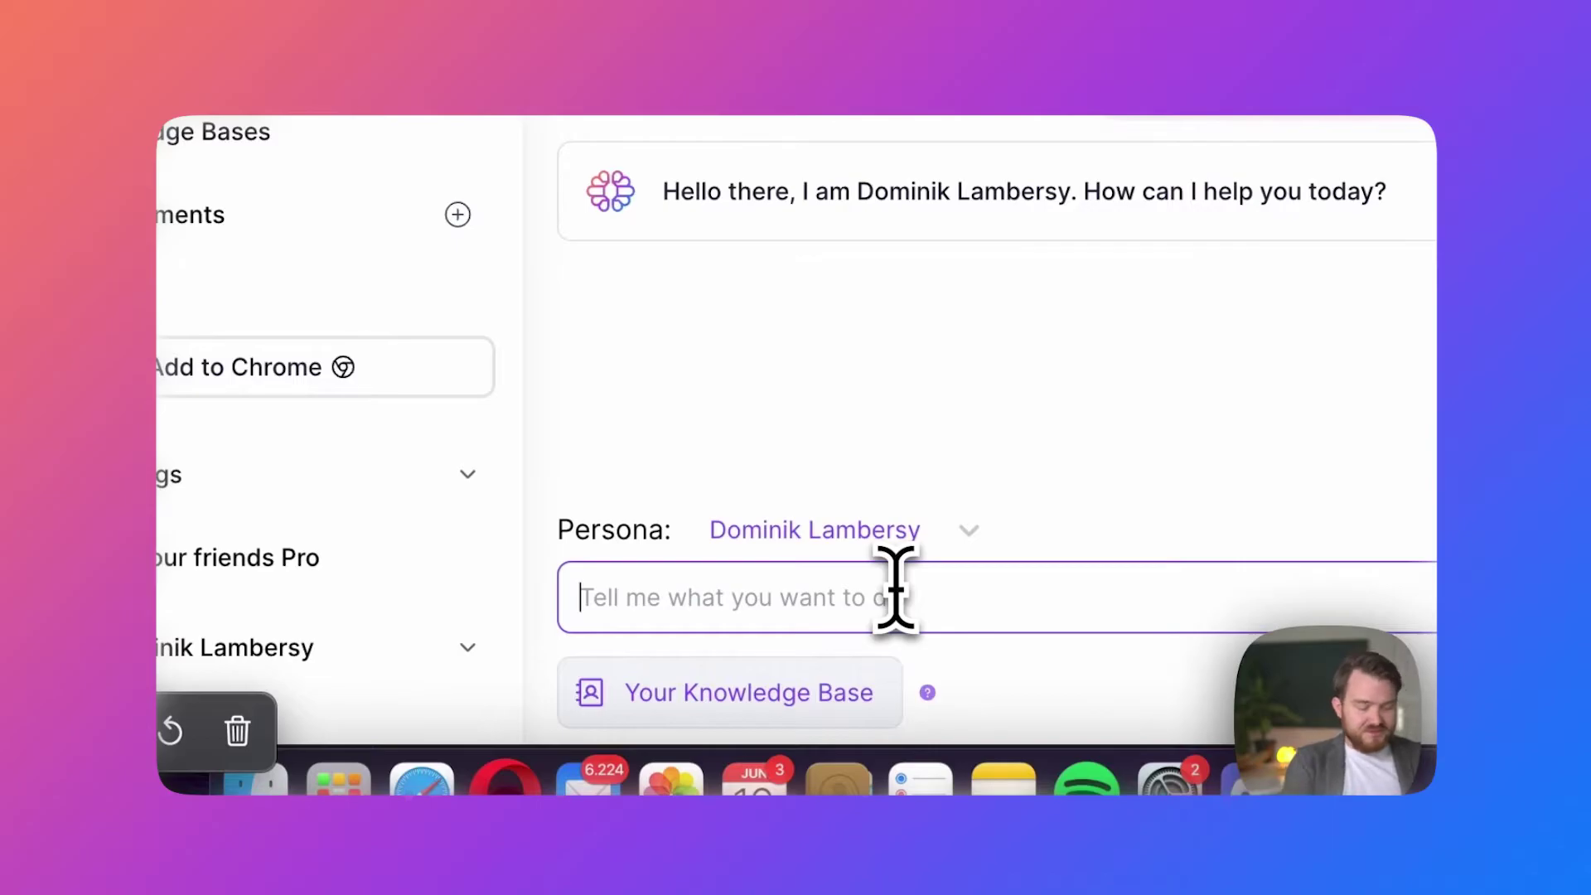
Ask about employee vacation days and get a 25-day answer citing the employment contract template.
{"action": "type", "text": "How many vaca"}
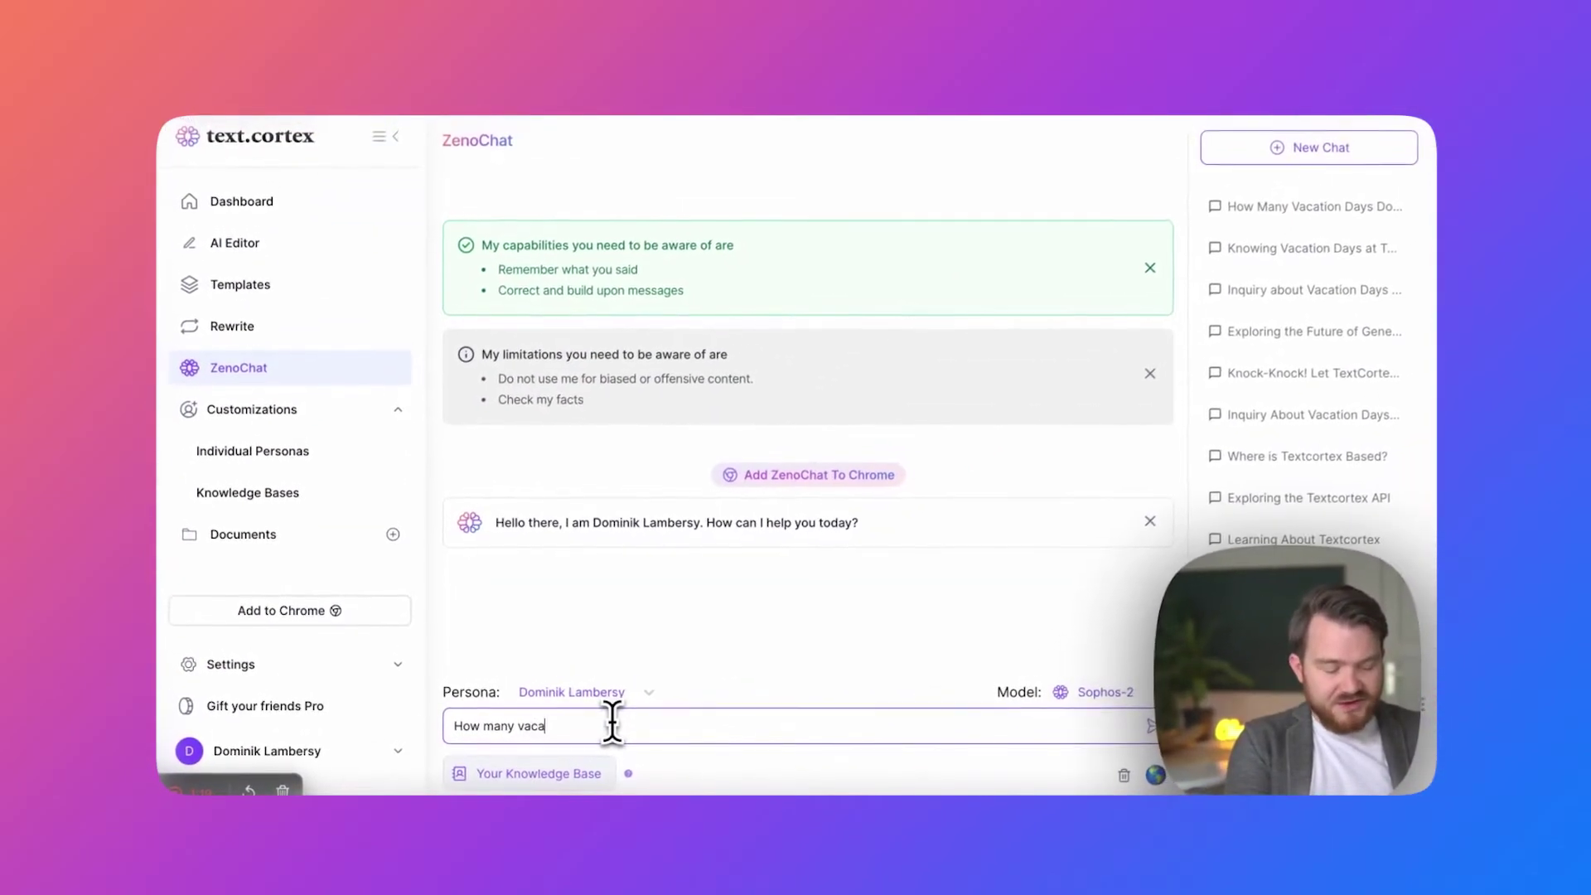
{"action": "type", "text": "tion days do textcortex em"}
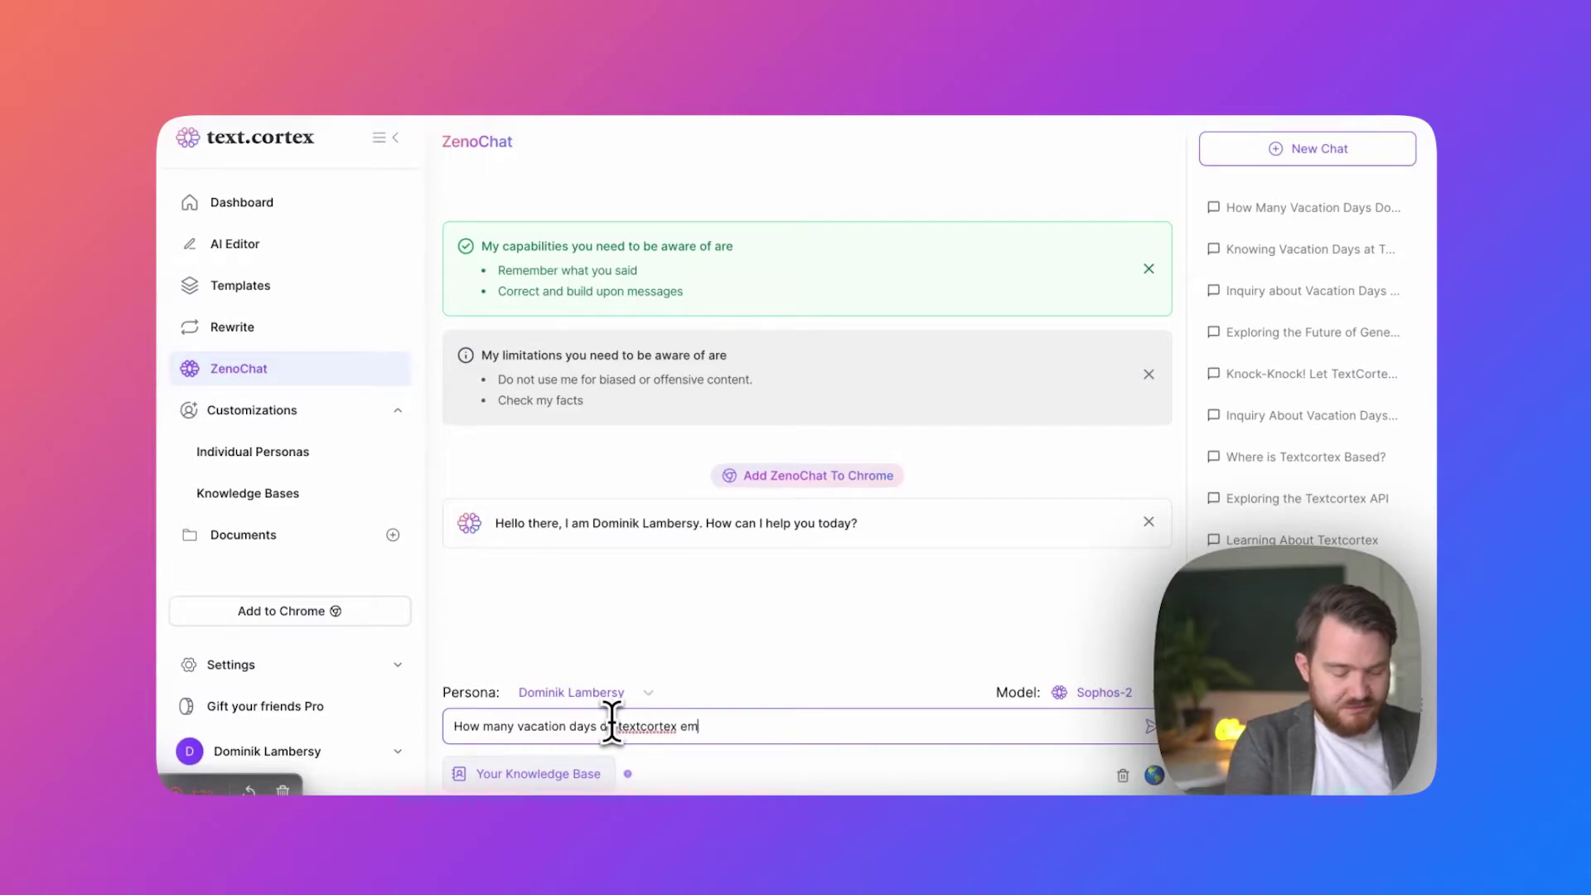
{"action": "type", "text": "t?"}
{"action": "key", "text": "shift+Return"}
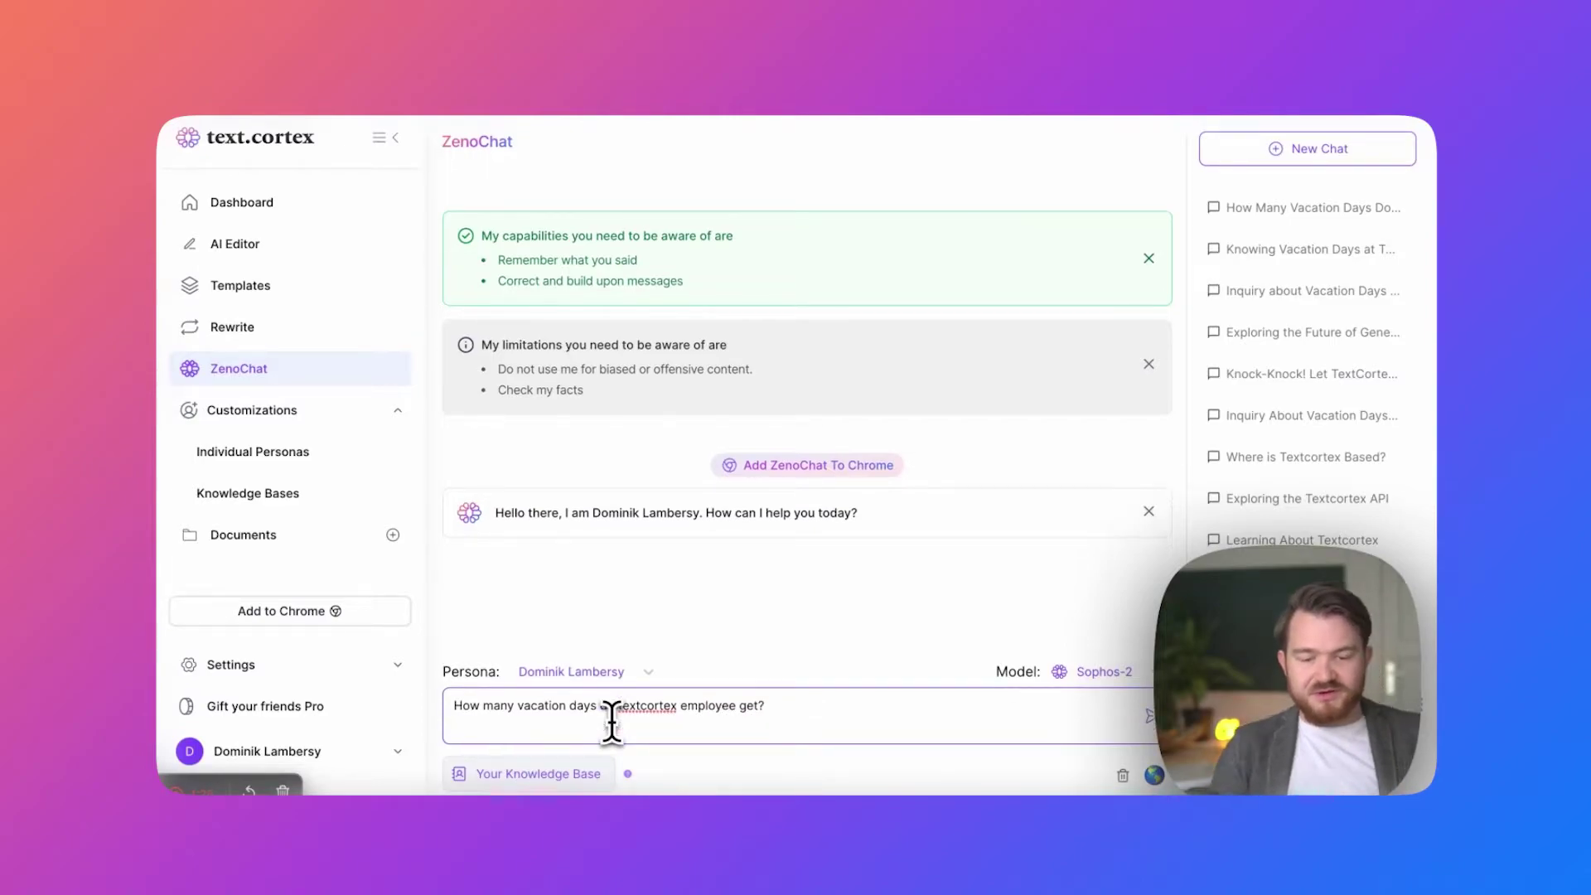
{"action": "key", "text": "Return"}
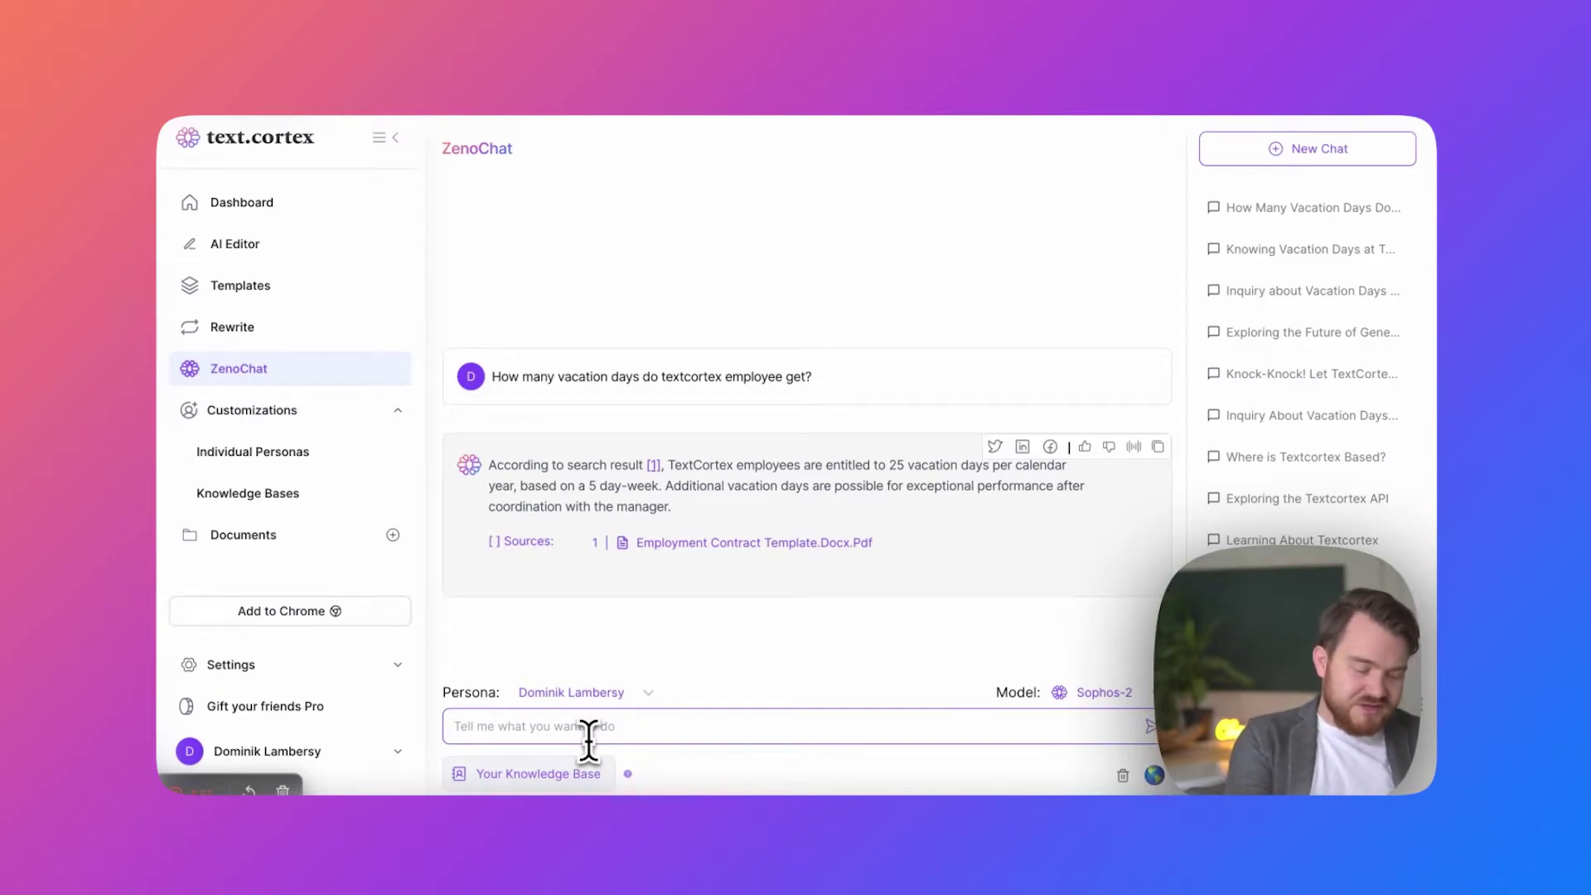
Send 'What is textcortex recognized for?' and get the Top 10 Generative AI-Startups answer.
{"action": "type", "text": "What is textcortex rec"}
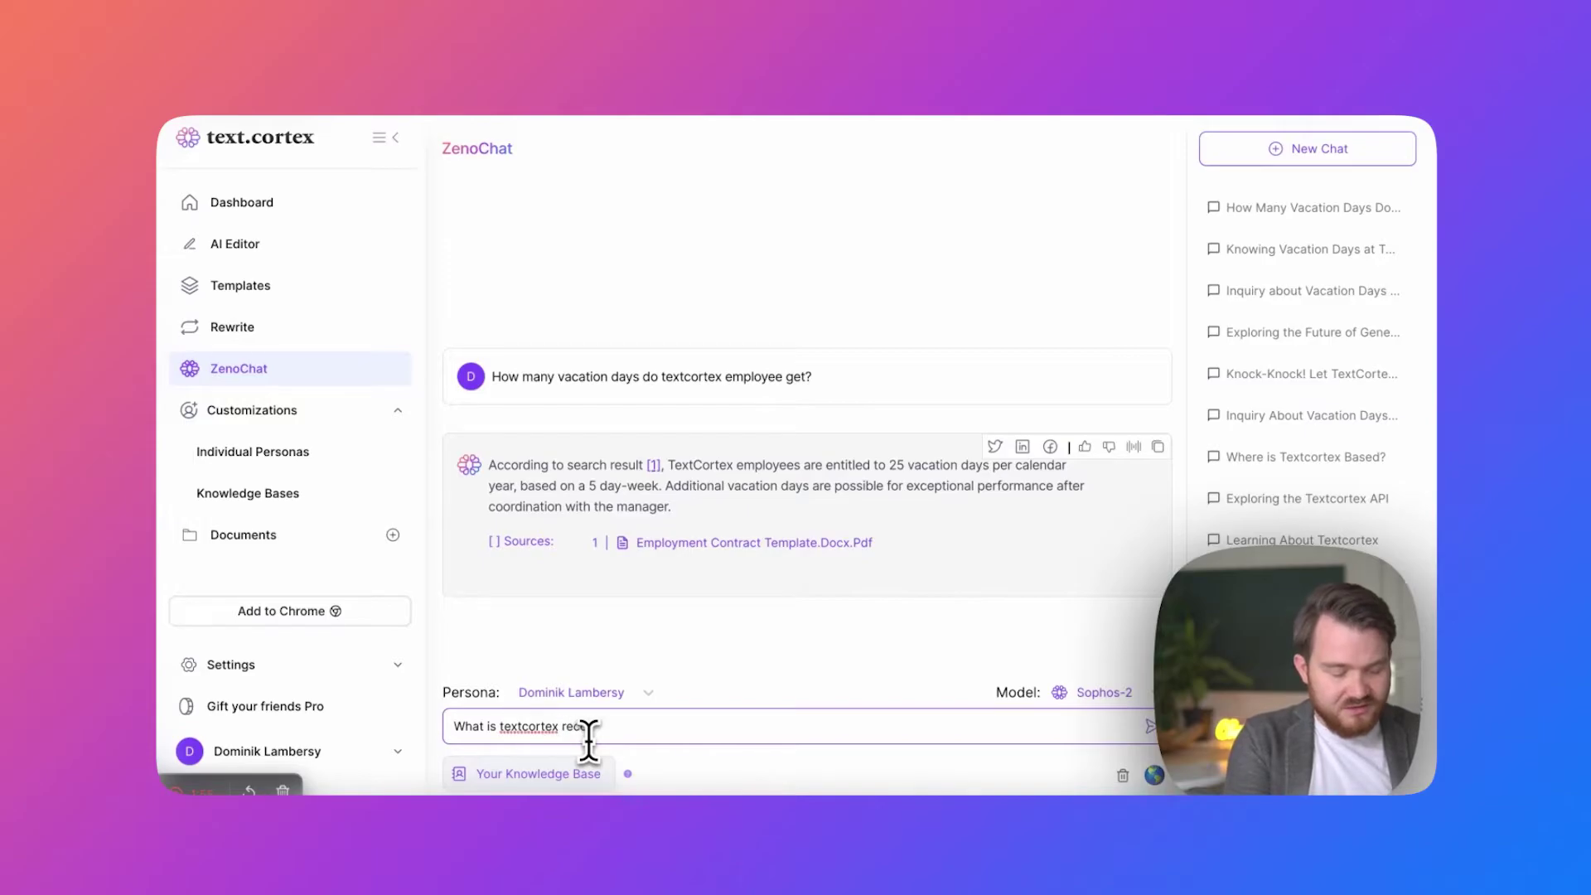
{"action": "type", "text": "ognized for?"}
{"action": "key", "text": "Return"}
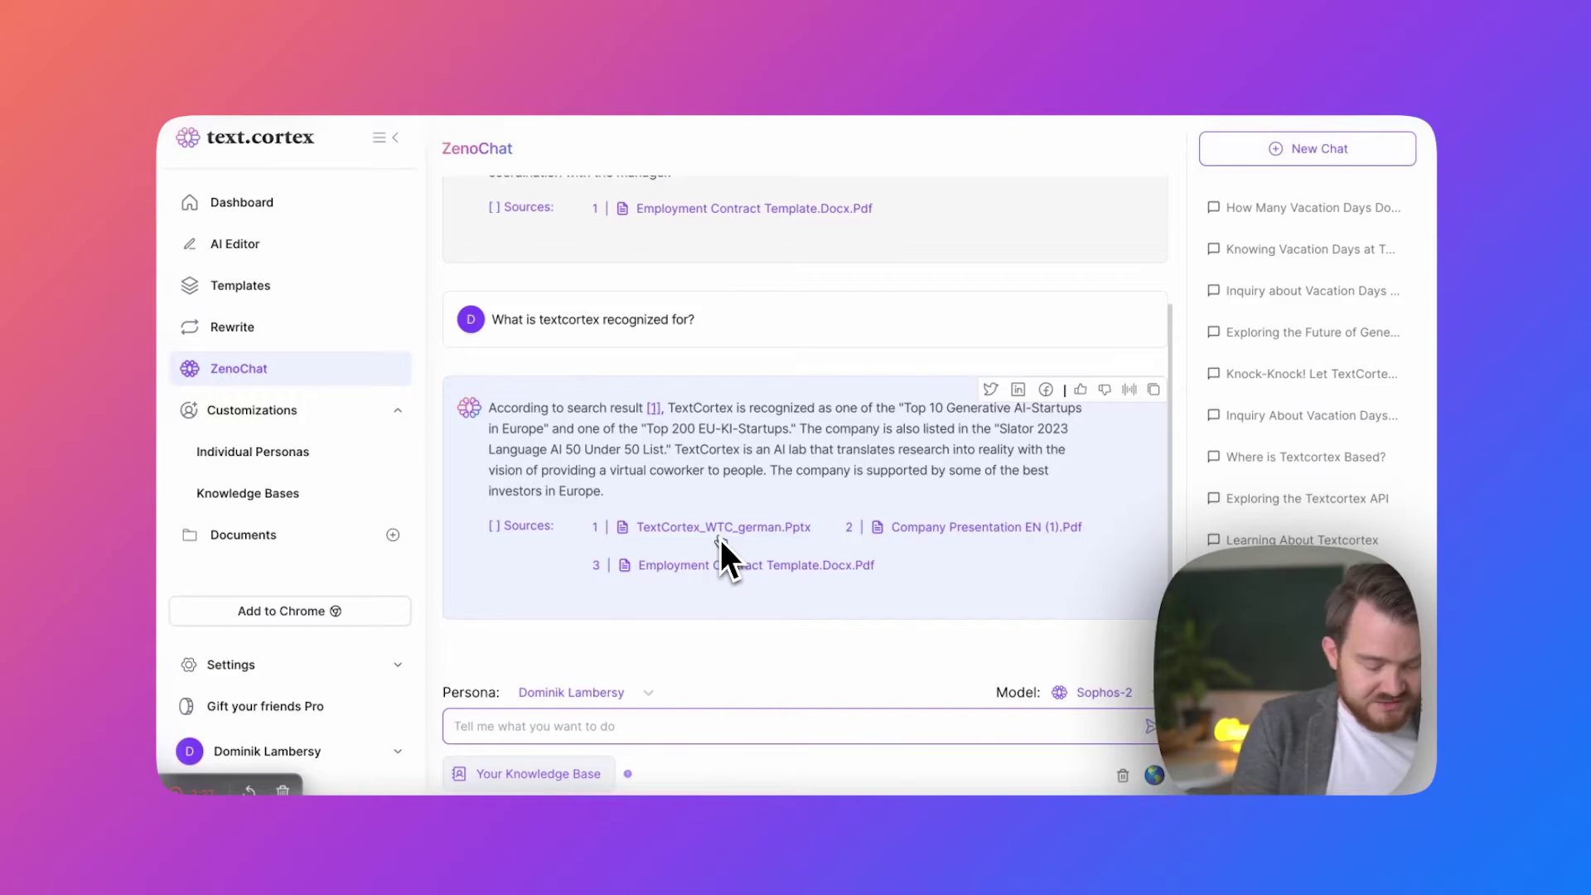
Send 'How does generative AI change finance?' and get an answer citing two documents.
{"action": "type", "text": "How does generative AI chang e"}
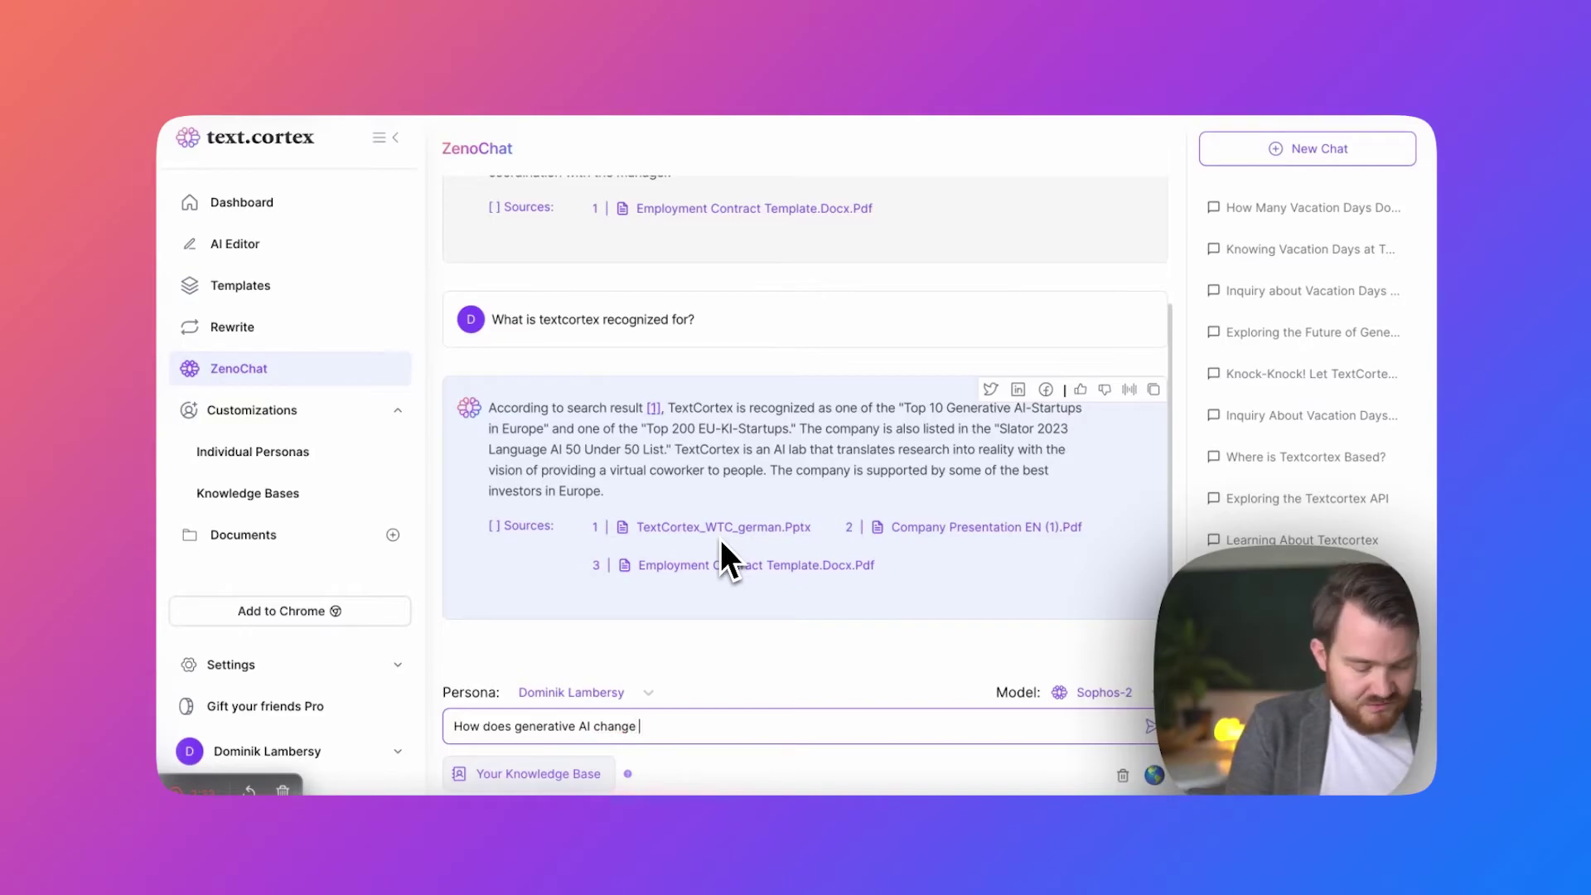
{"action": "type", "text": " finance?"}
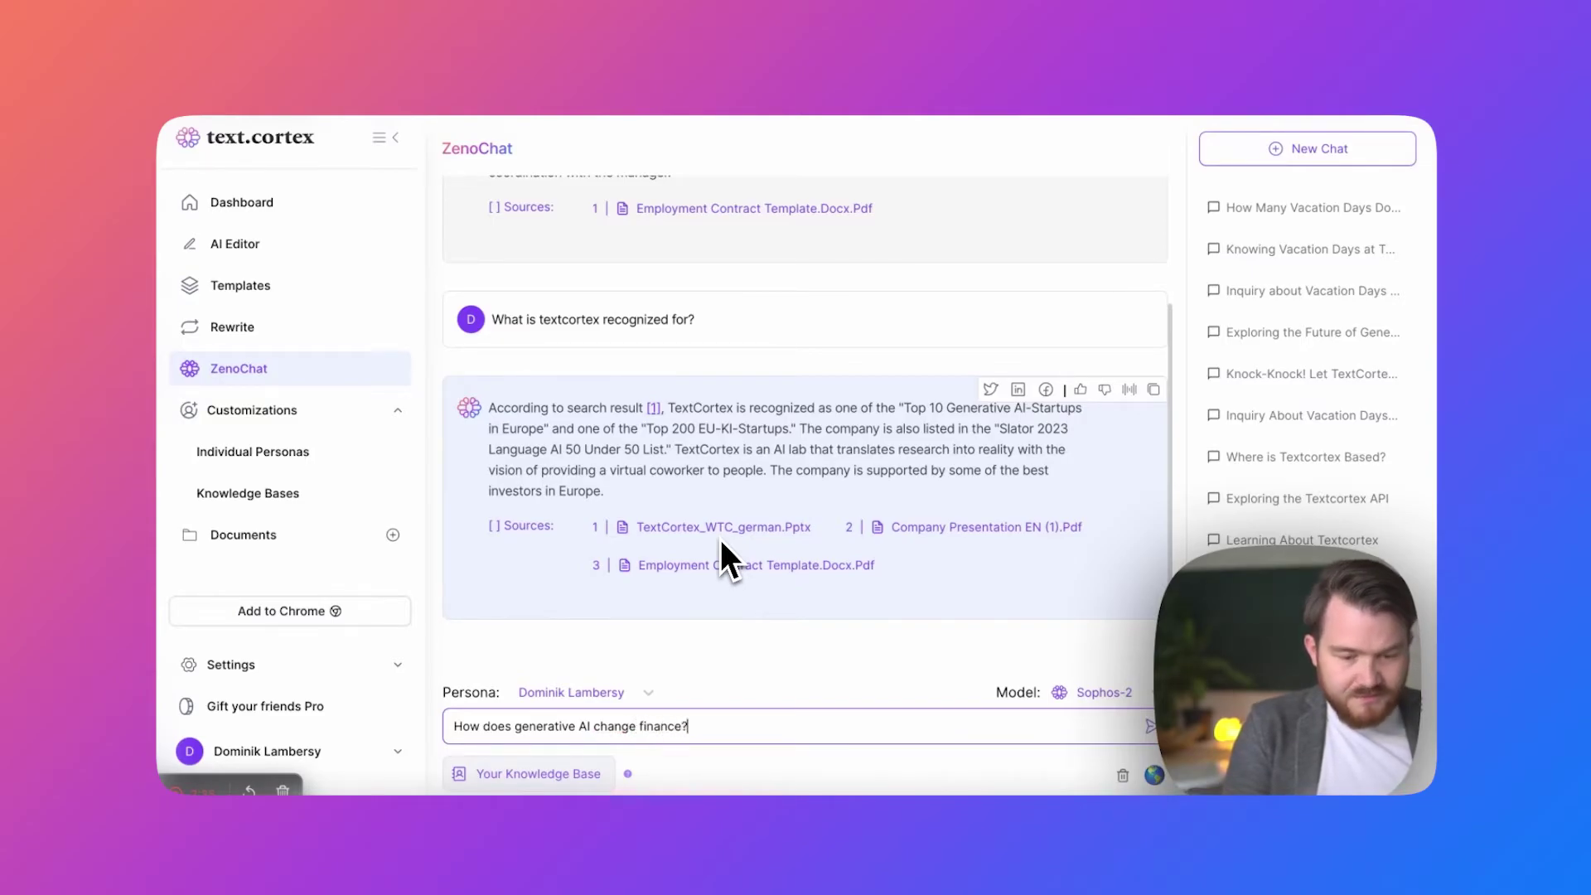
{"action": "key", "text": "Return"}
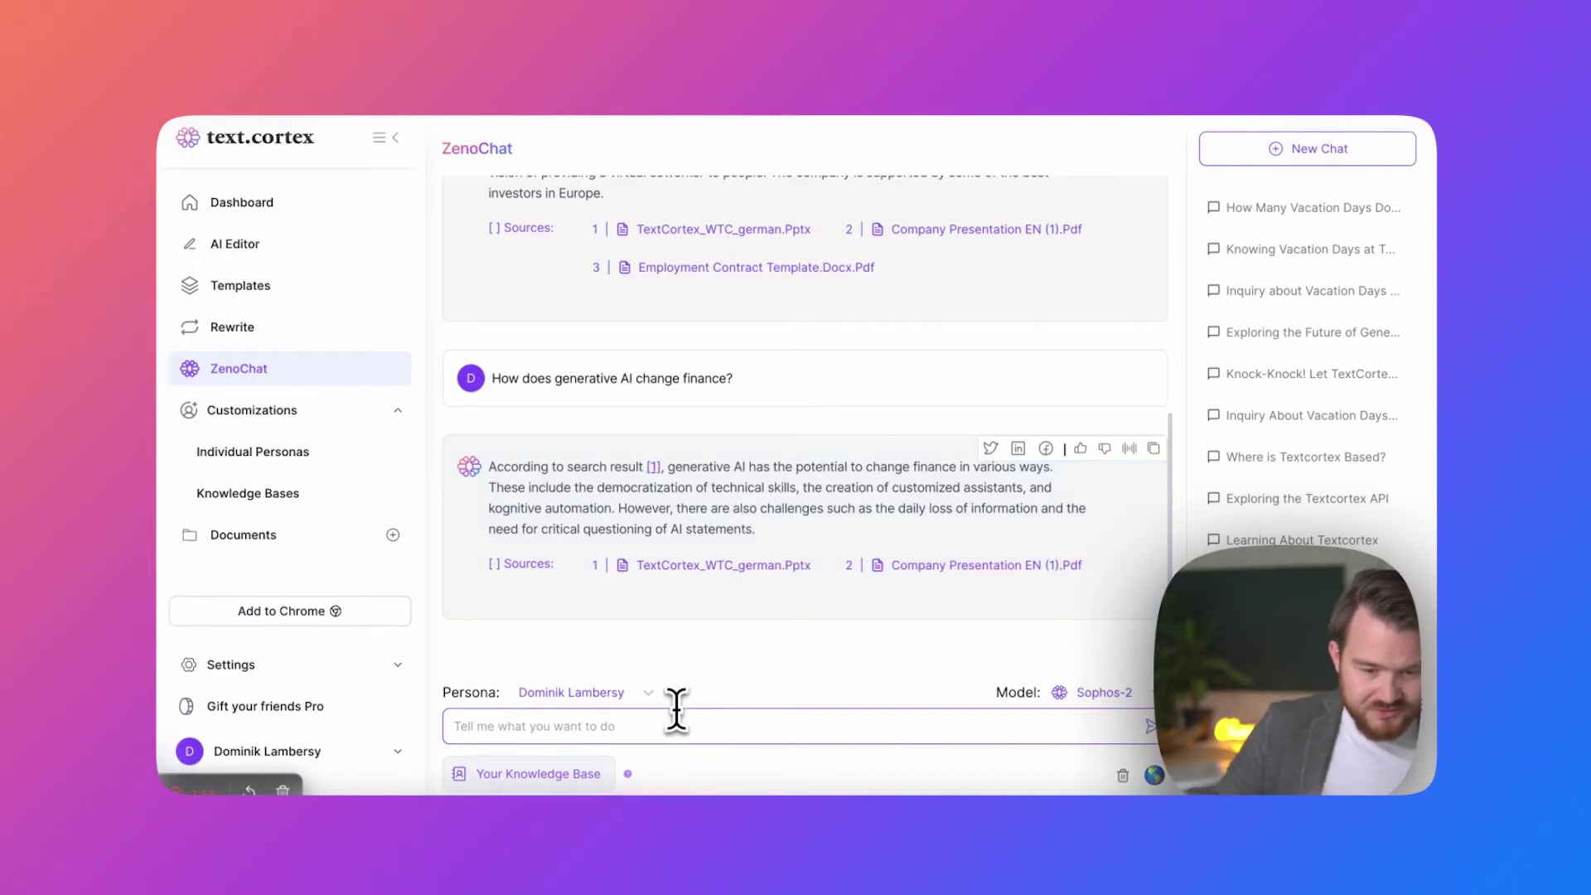
Send the follow-up 'Can you expand on those advantage in finances?', correcting typos first.
{"action": "left_click", "coordinate": [618, 726]}
{"action": "type", "text": "Can you"}
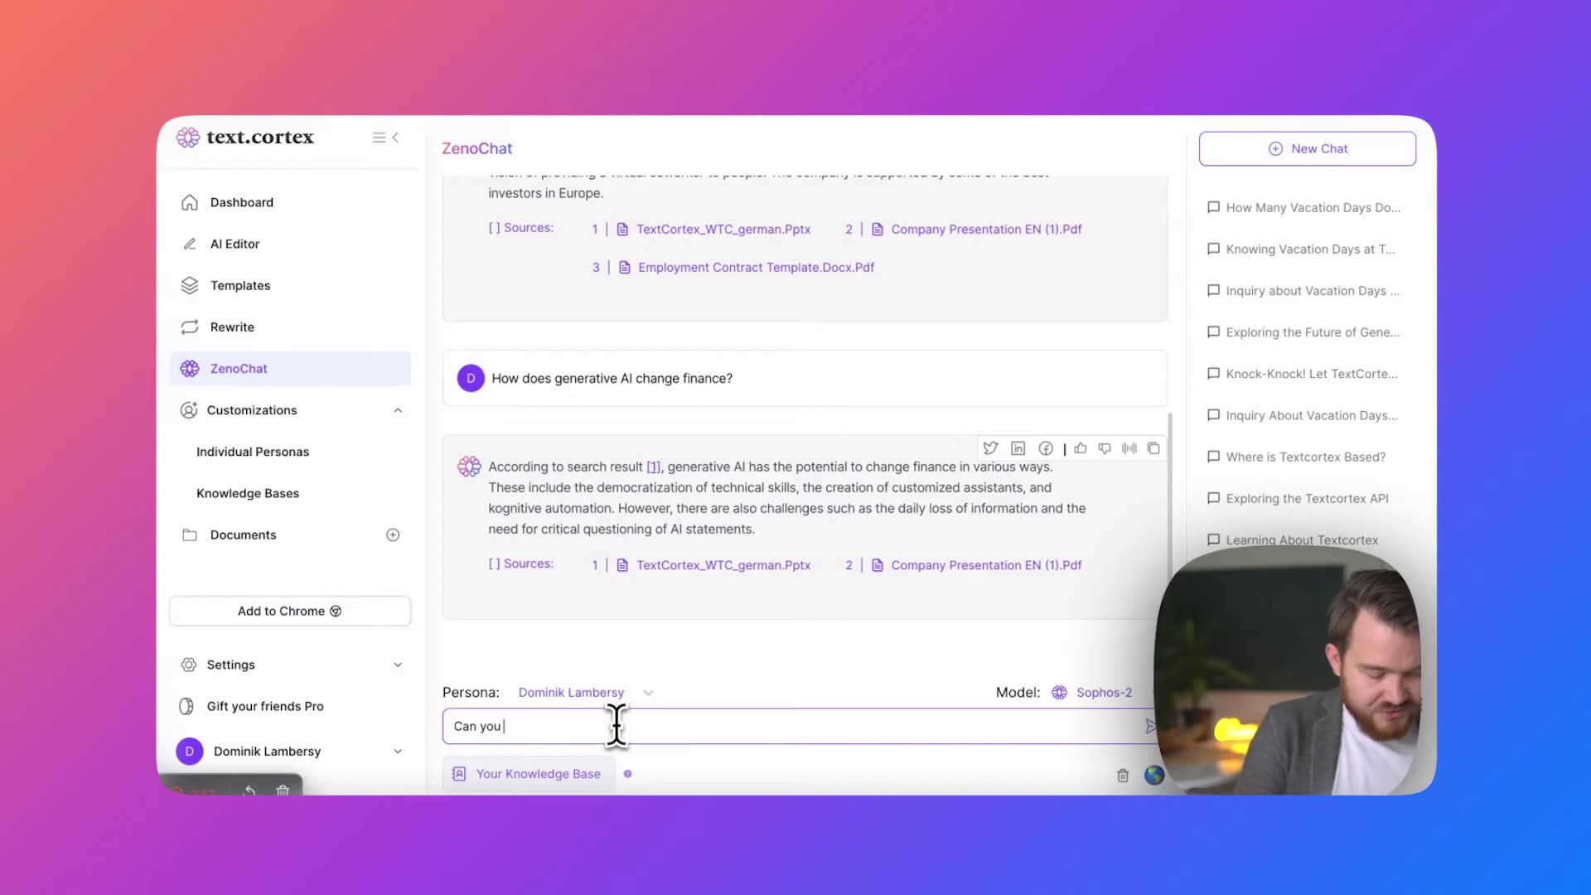
{"action": "type", "text": " exapnd"}
{"action": "key", "text": "BackSpace"}
{"action": "key", "text": "BackSpace"}
{"action": "key", "text": "BackSpace"}
{"action": "key", "text": "BackSpace"}
{"action": "key", "text": "BackSpace"}
{"action": "type", "text": "opa"}
{"action": "key", "text": "BackSpace"}
{"action": "key", "text": "BackSpace"}
{"action": "type", "text": "xp"}
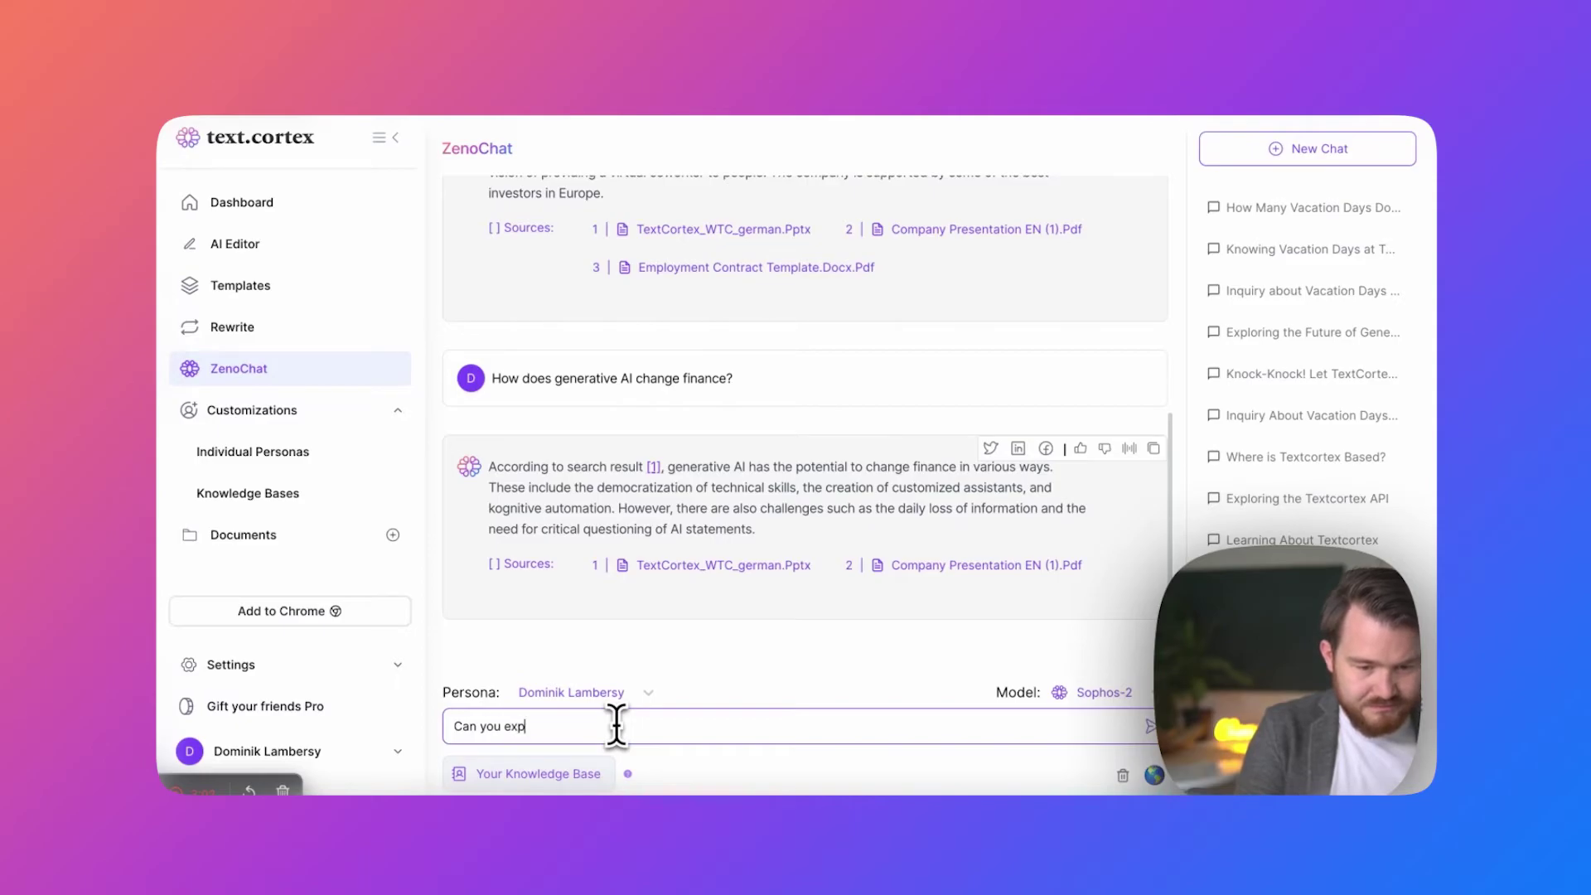
{"action": "type", "text": "and on "}
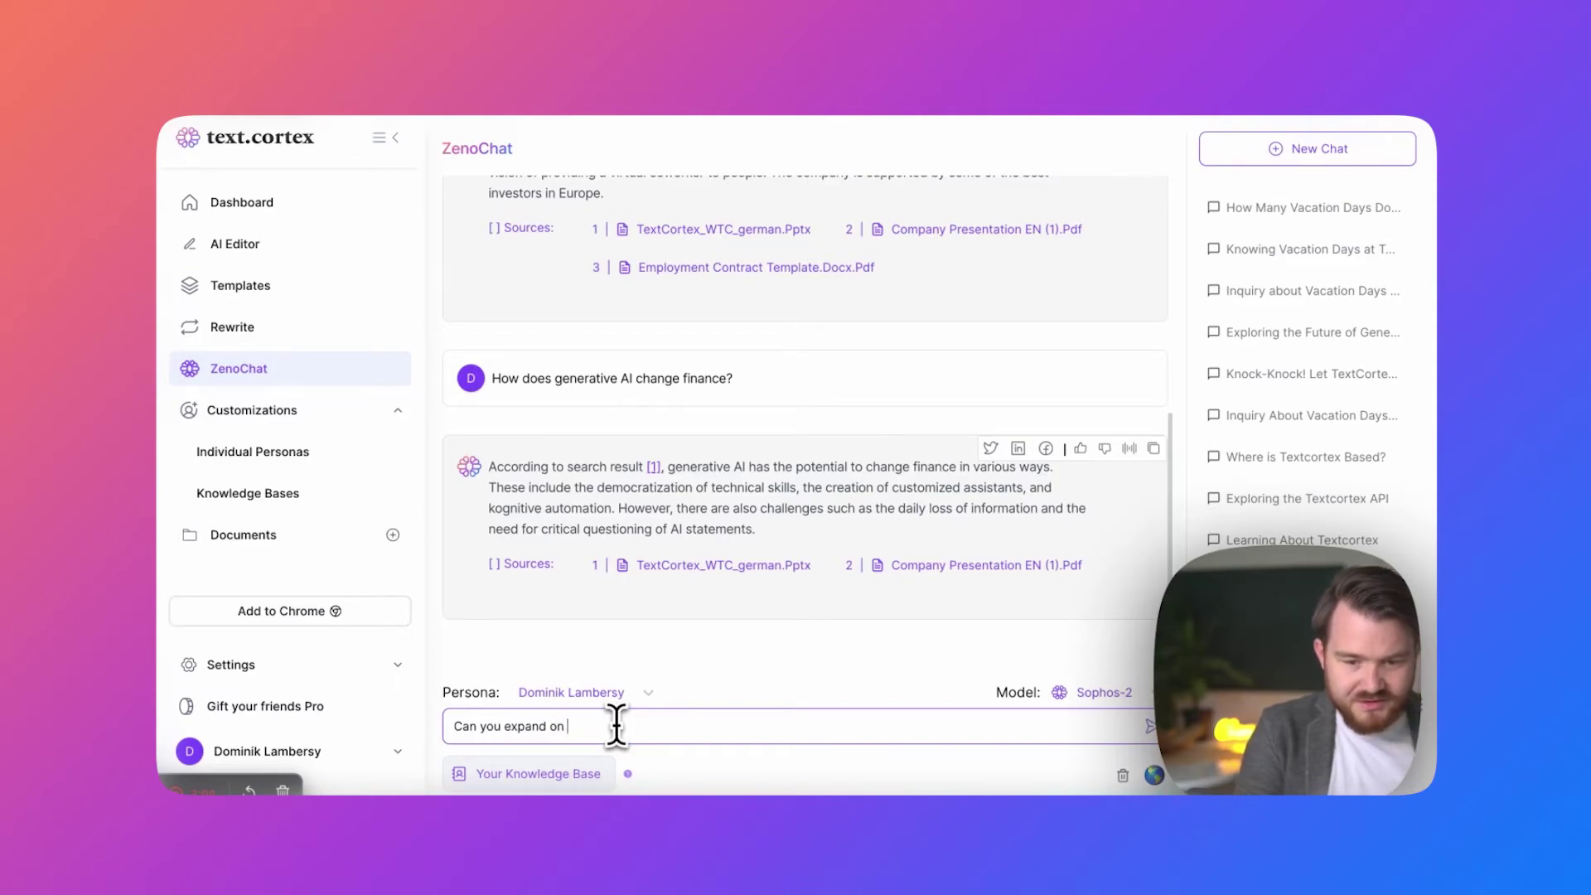
{"action": "type", "text": "those "}
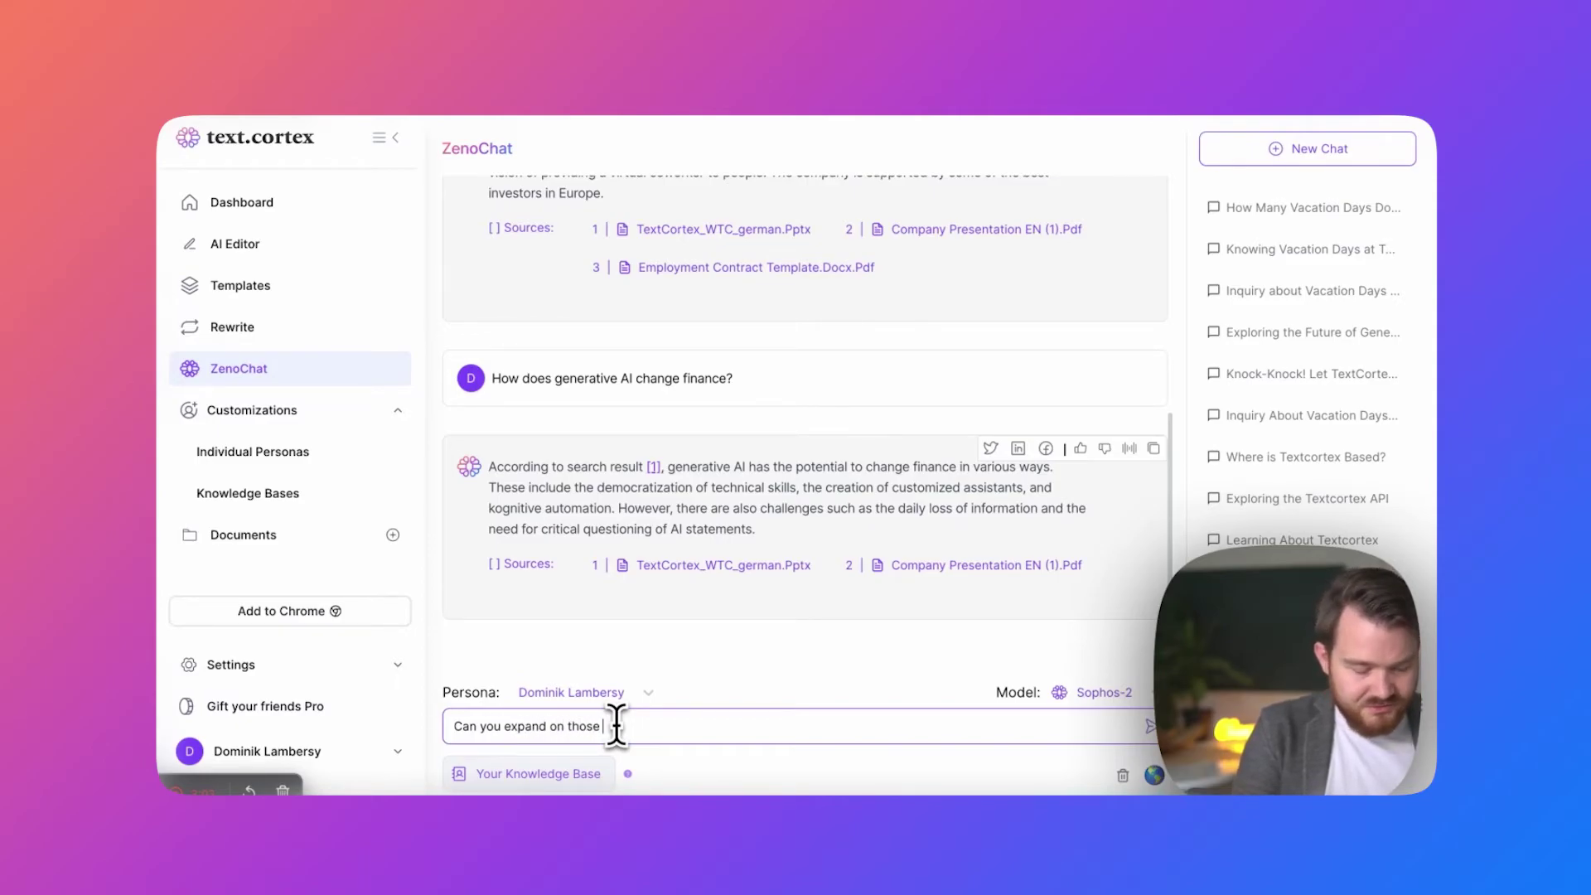
{"action": "type", "text": "advantage in finances?"}
{"action": "key", "text": "Return"}
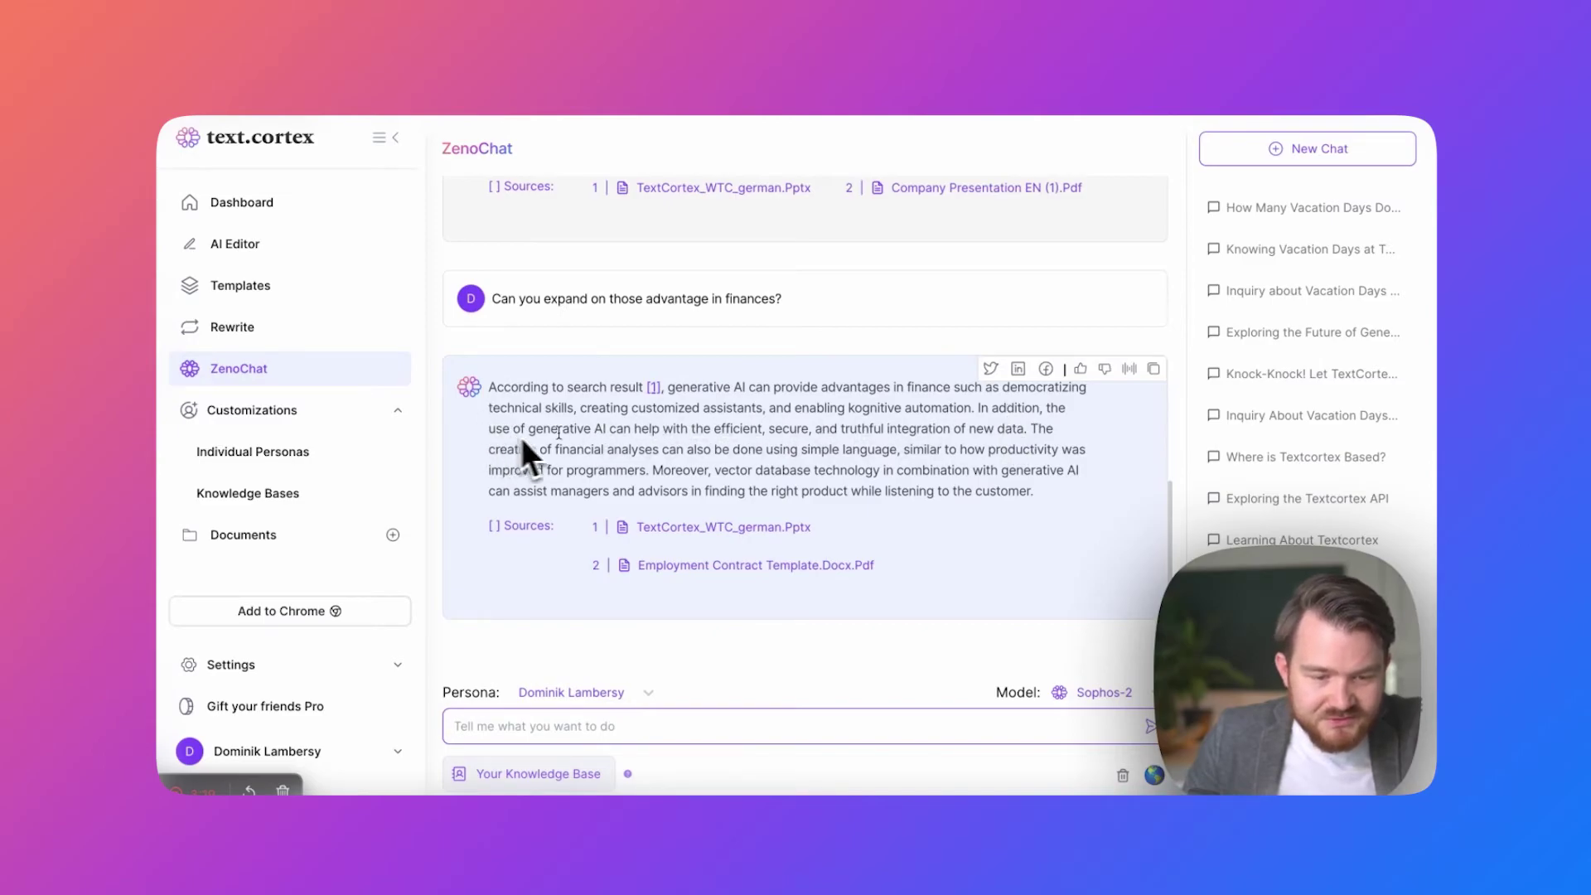